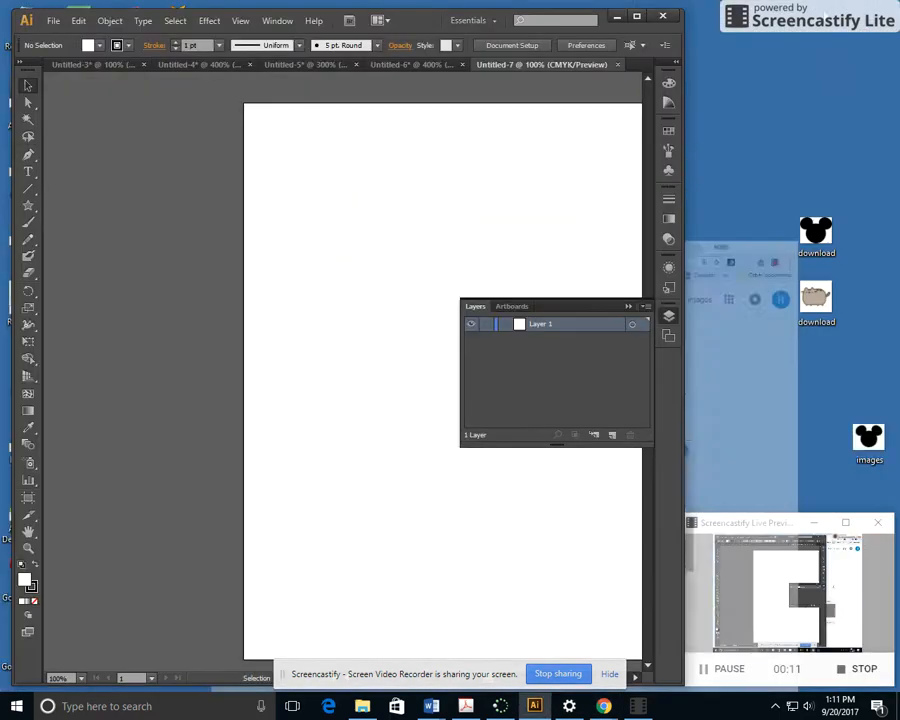
# Place images.jpg from the desktop onto the artboard of Untitled-7, and view the maximized document at 200%
pyautogui.click(862, 449)
pyautogui.moveTo(862, 449); pyautogui.dragTo(520, 255)
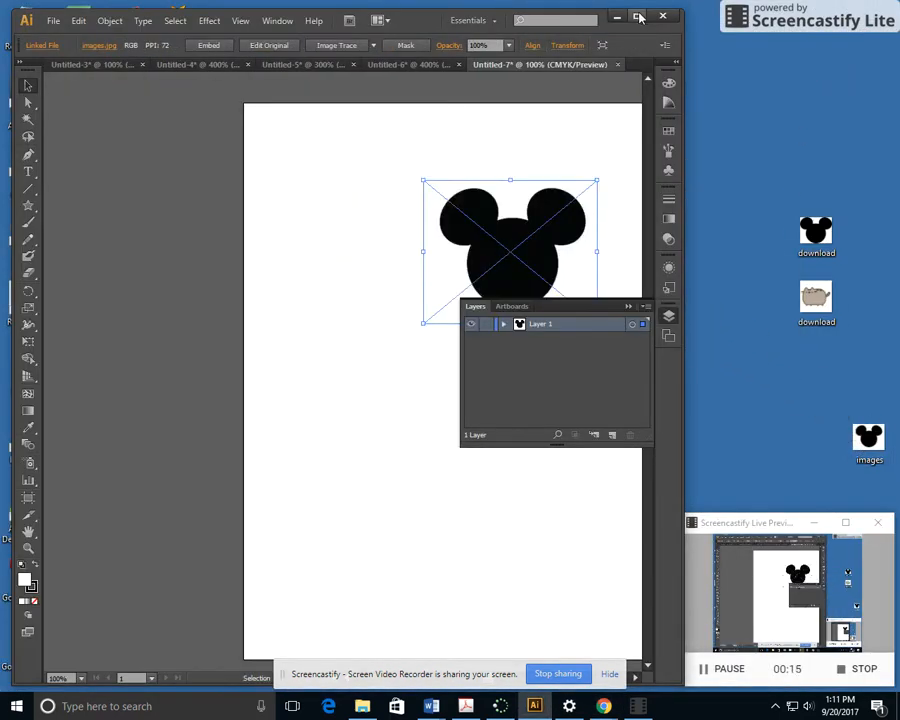
pyautogui.press('super+Up')
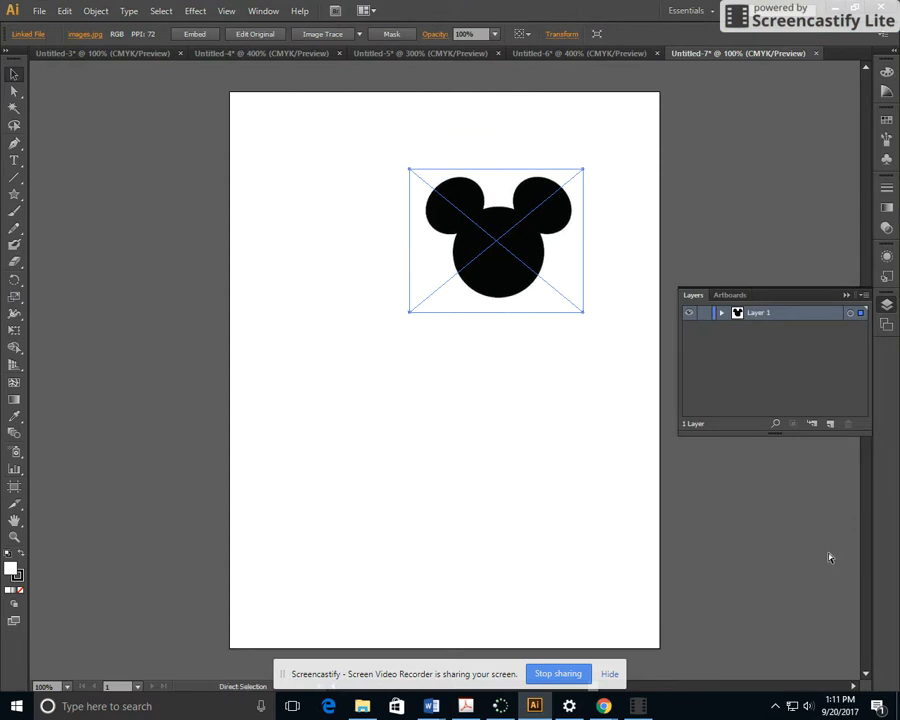
pyautogui.hotkey('ctrl', '+')
pyautogui.hotkey('ctrl', '+')
pyautogui.scroll(5, 635, 206)
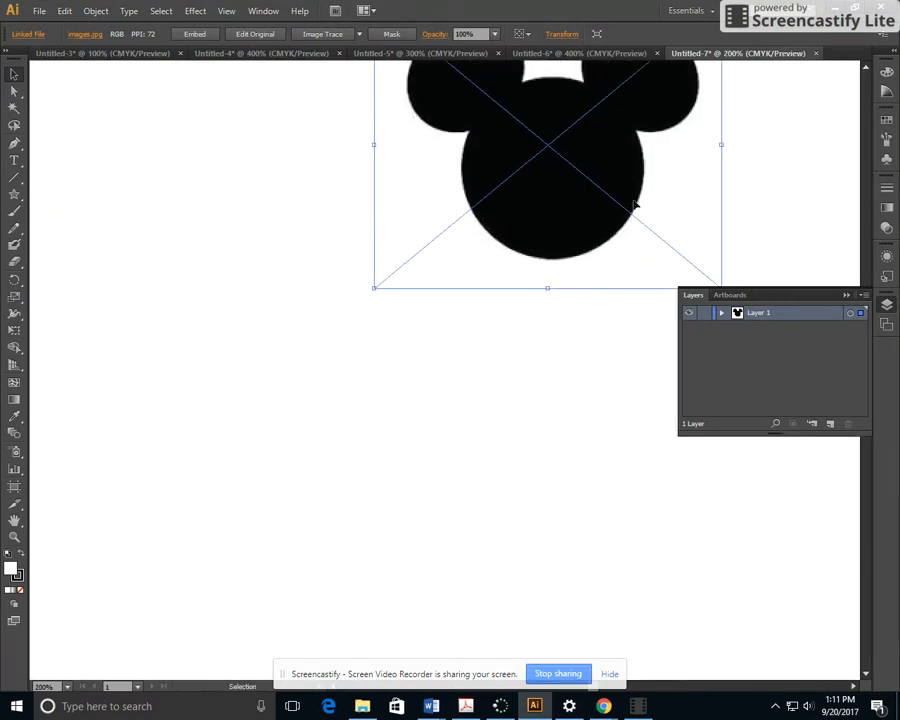
pyautogui.click(853, 686)
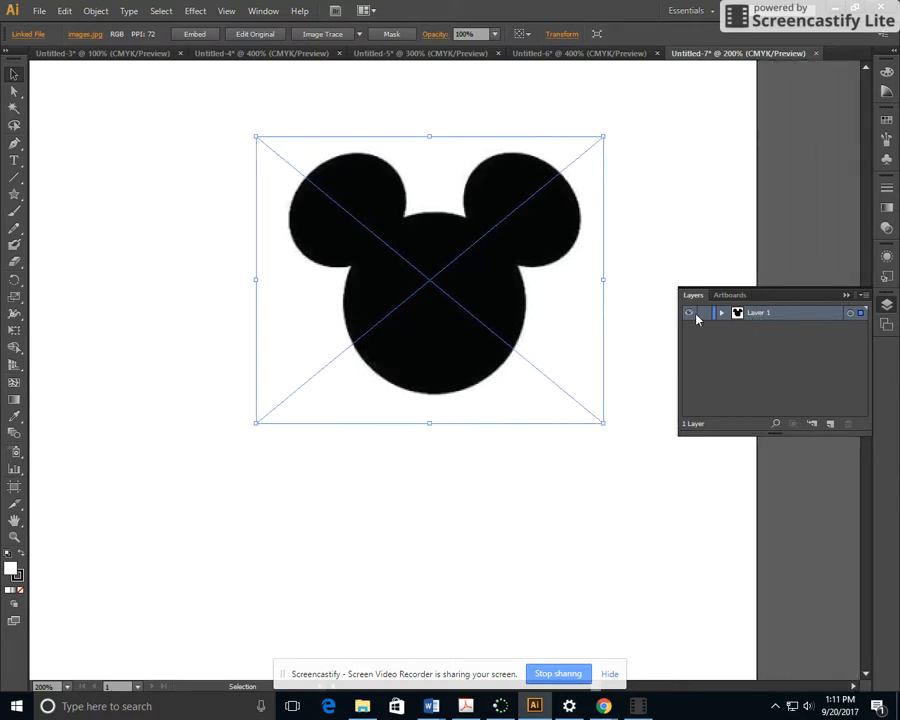
# Lower the opacity of the placed mouse-head image to 50%
pyautogui.click(886, 258)
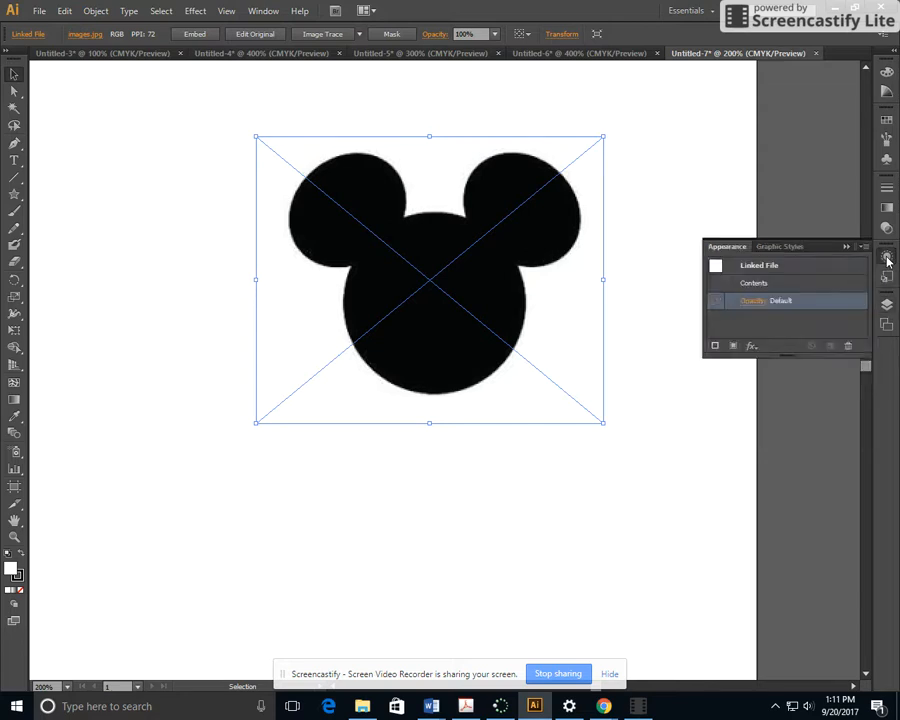
pyautogui.click(756, 305)
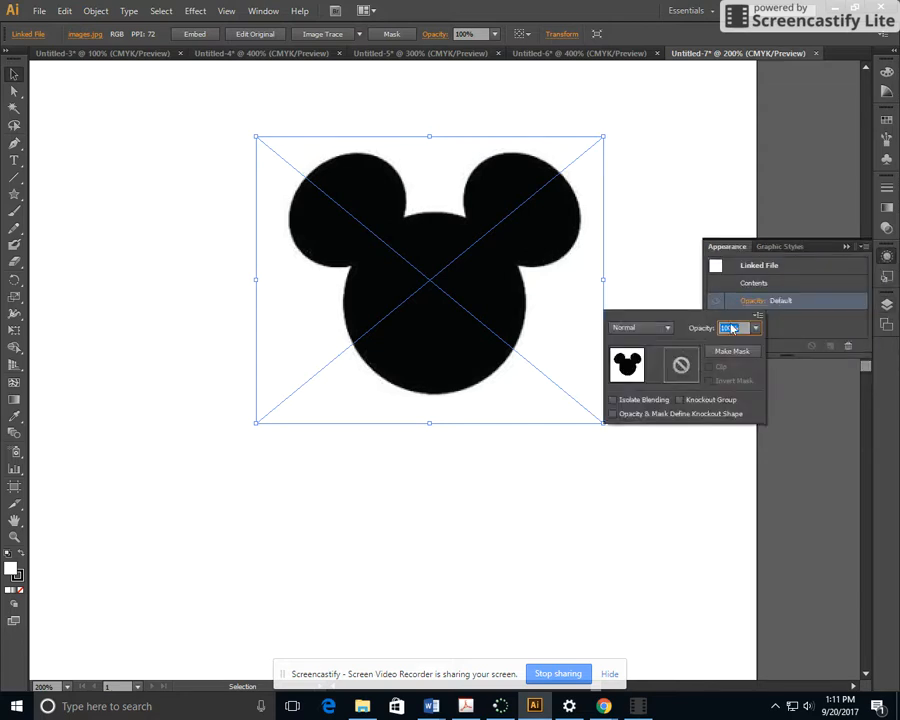
pyautogui.click(757, 329)
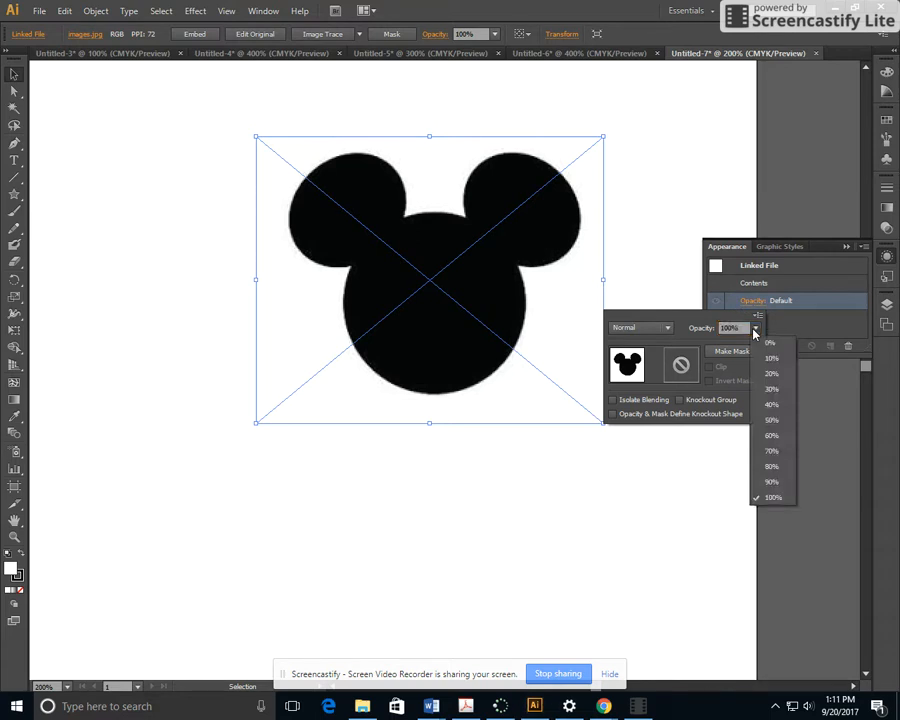
pyautogui.click(773, 421)
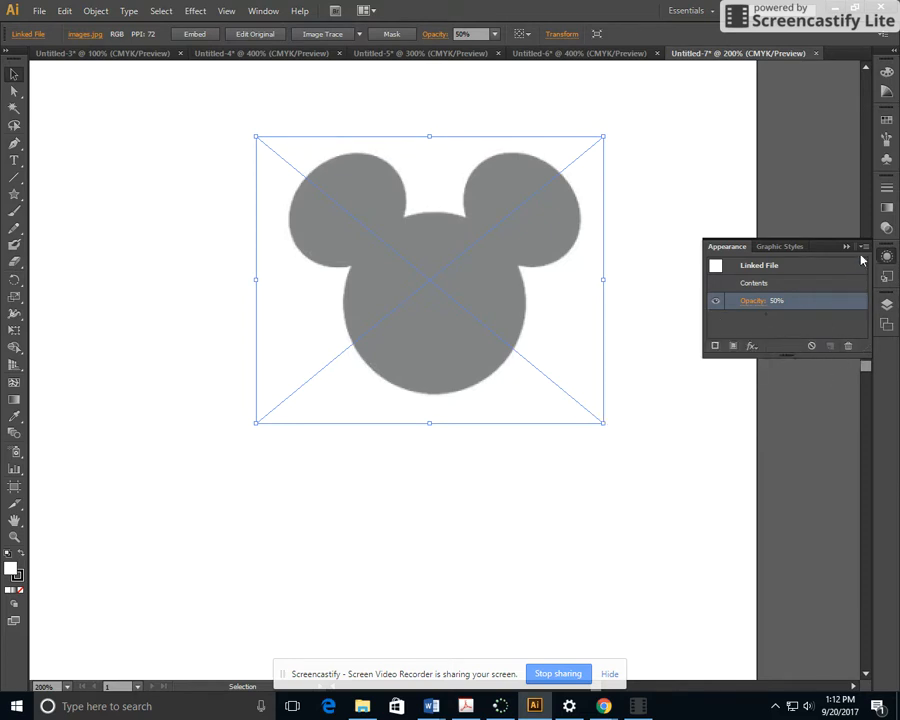
# Lock Layer 1 containing the image and add a new layer above it for tracing
pyautogui.click(886, 304)
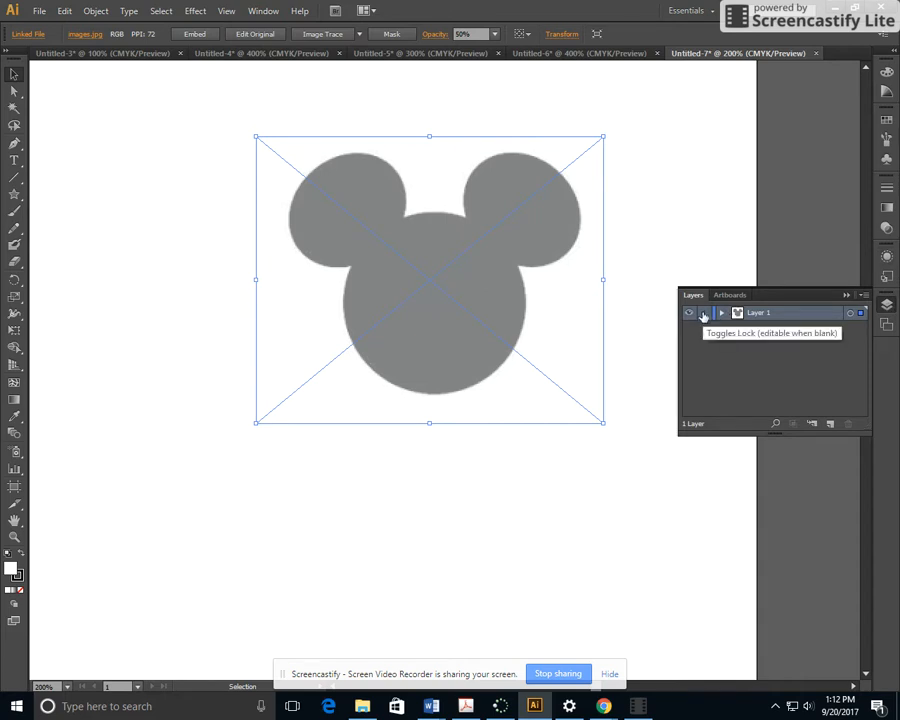
pyautogui.click(704, 313)
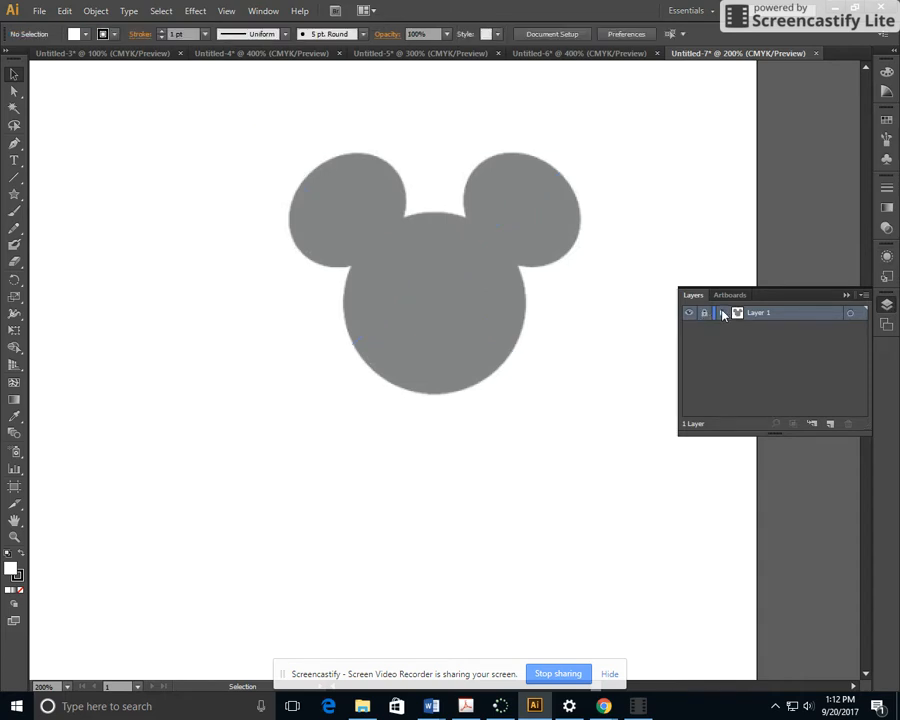
pyautogui.click(832, 424)
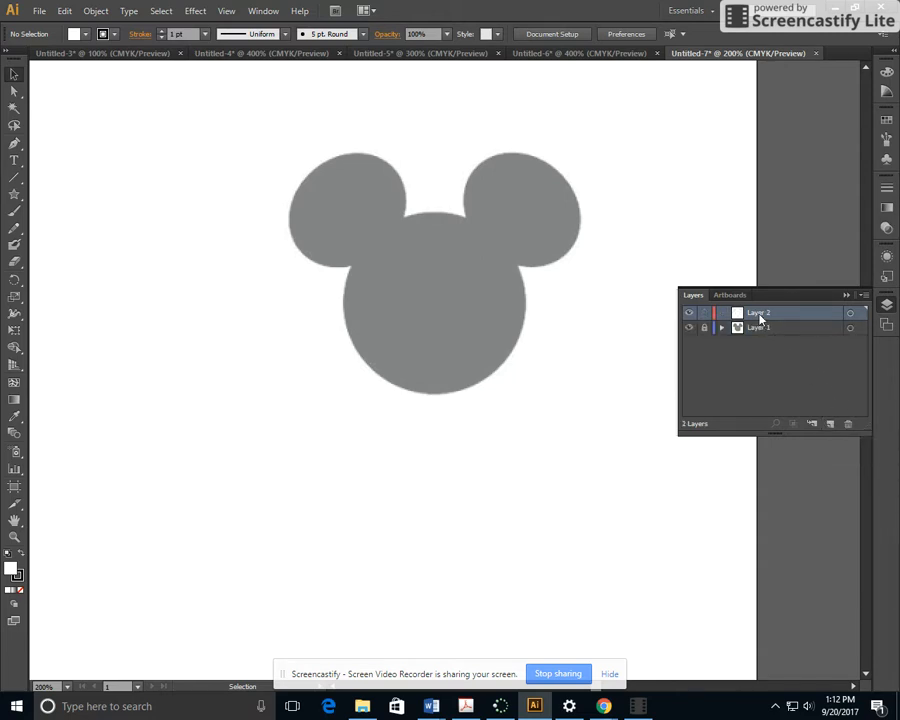
# Set up the Pen tool with no fill and a pink stroke
pyautogui.click(14, 143)
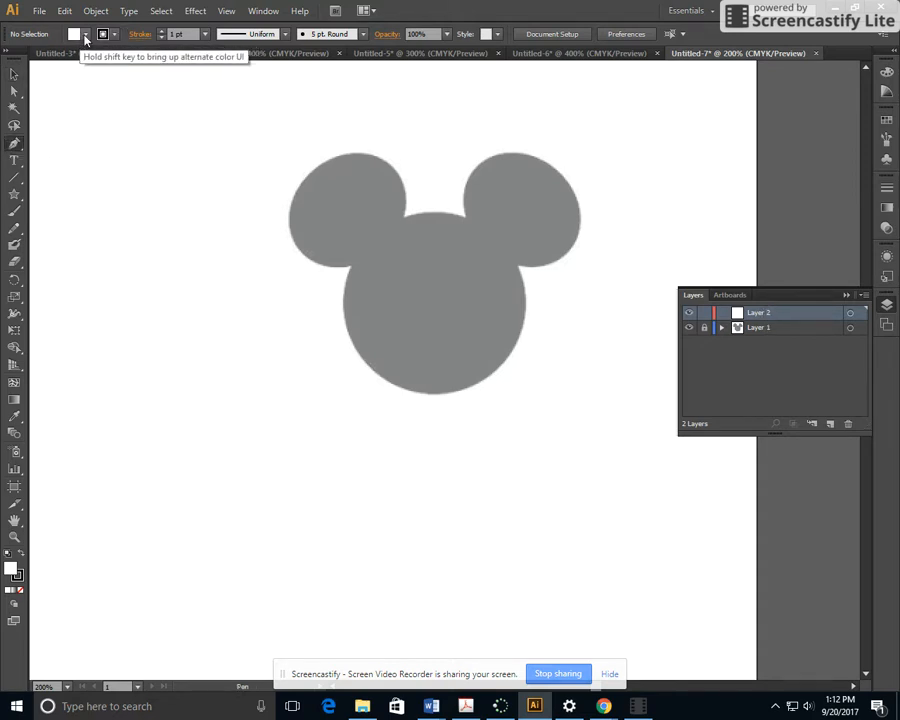
pyautogui.click(86, 35)
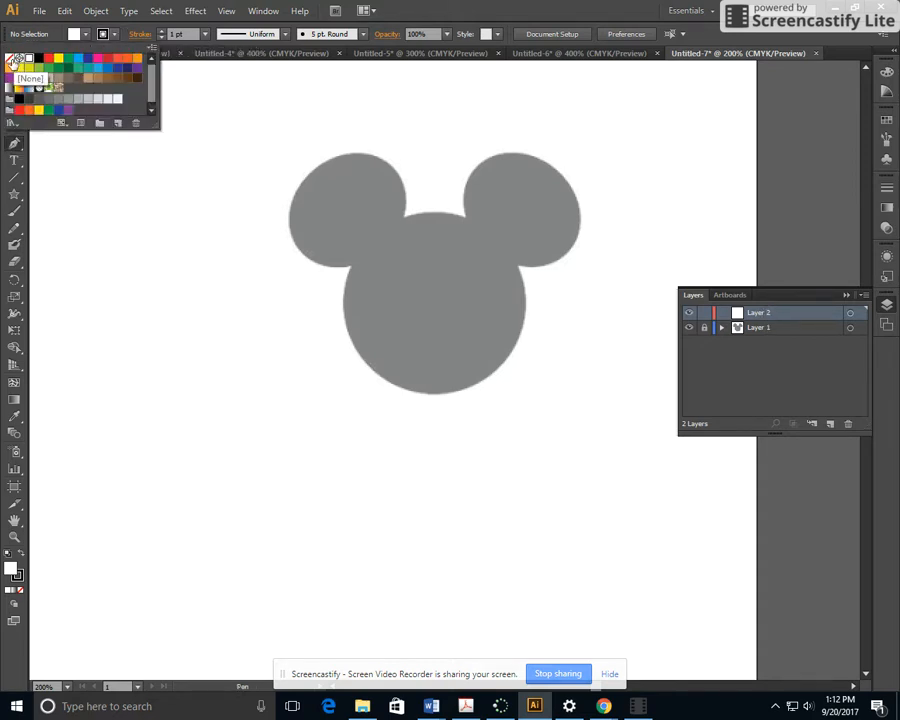
pyautogui.click(10, 60)
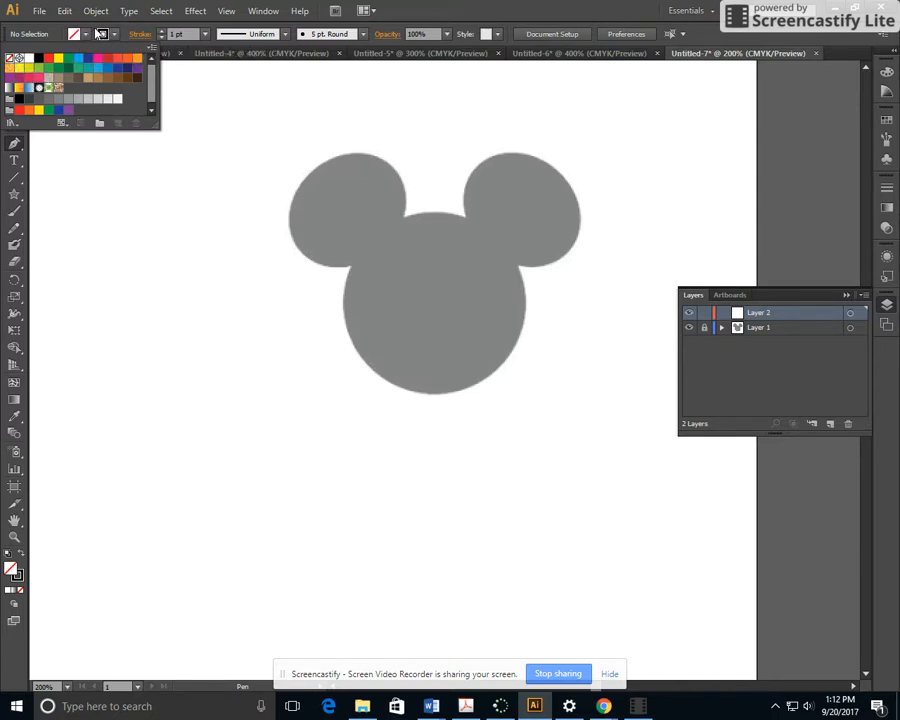
pyautogui.click(117, 37)
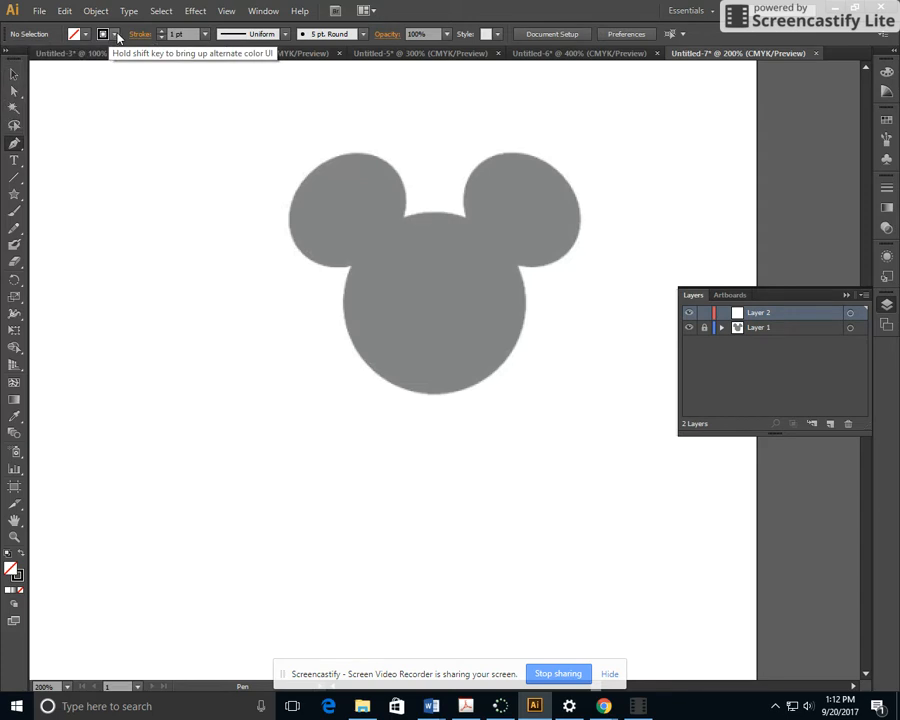
pyautogui.click(116, 37)
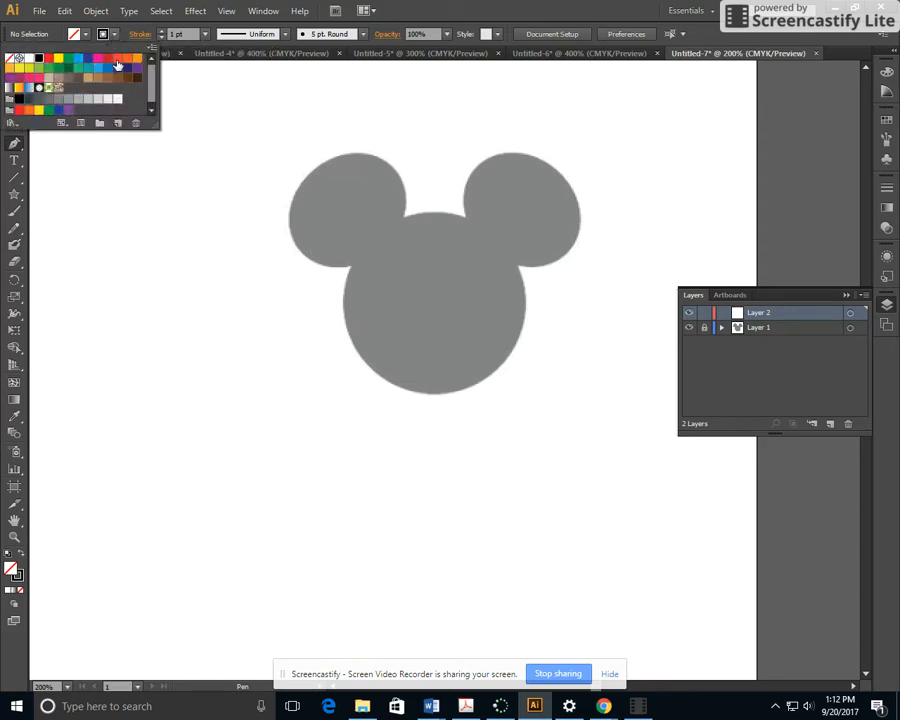
pyautogui.click(97, 58)
# Trace the lower curve of the head with the Pen tool, from the left ear's junction round to the right ear's junction
pyautogui.click(349, 270)
pyautogui.click(349, 269)
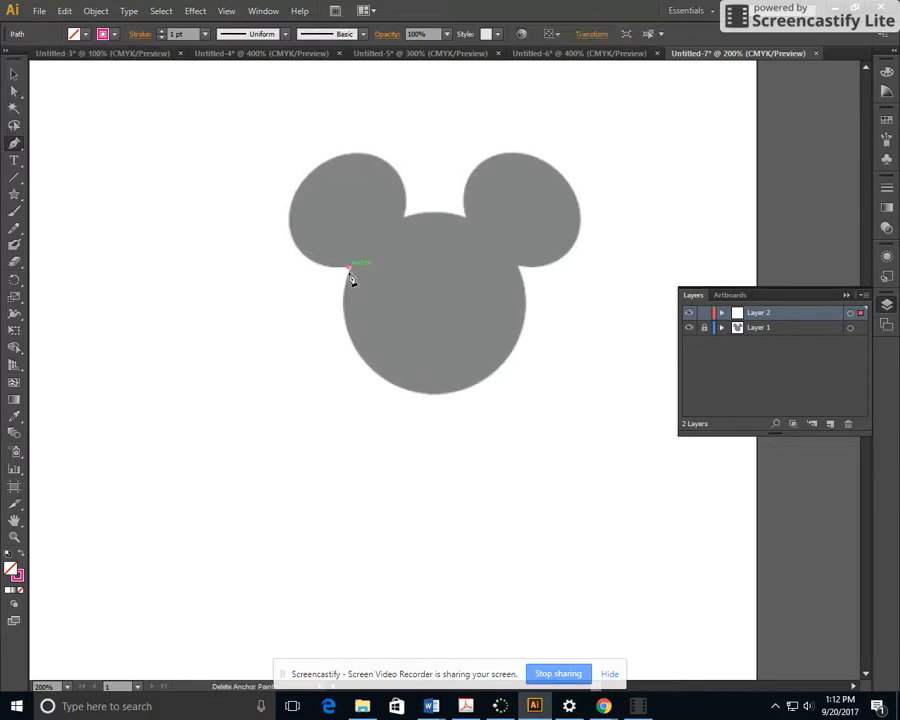
pyautogui.click(377, 378)
pyautogui.moveTo(377, 378); pyautogui.dragTo(422, 415)
pyautogui.moveTo(422, 415); pyautogui.dragTo(422, 410)
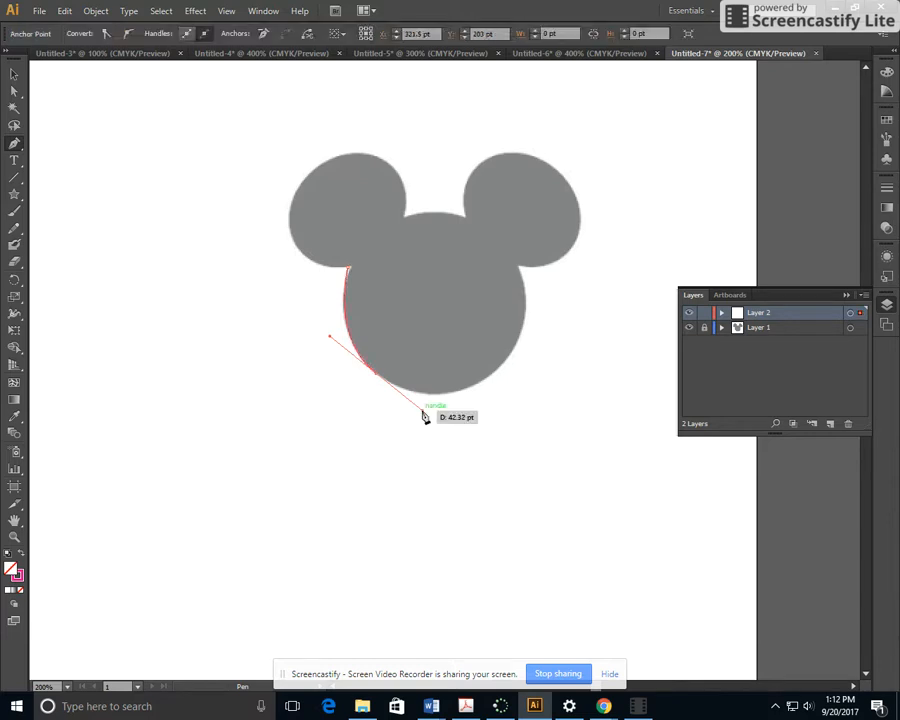
pyautogui.click(507, 365)
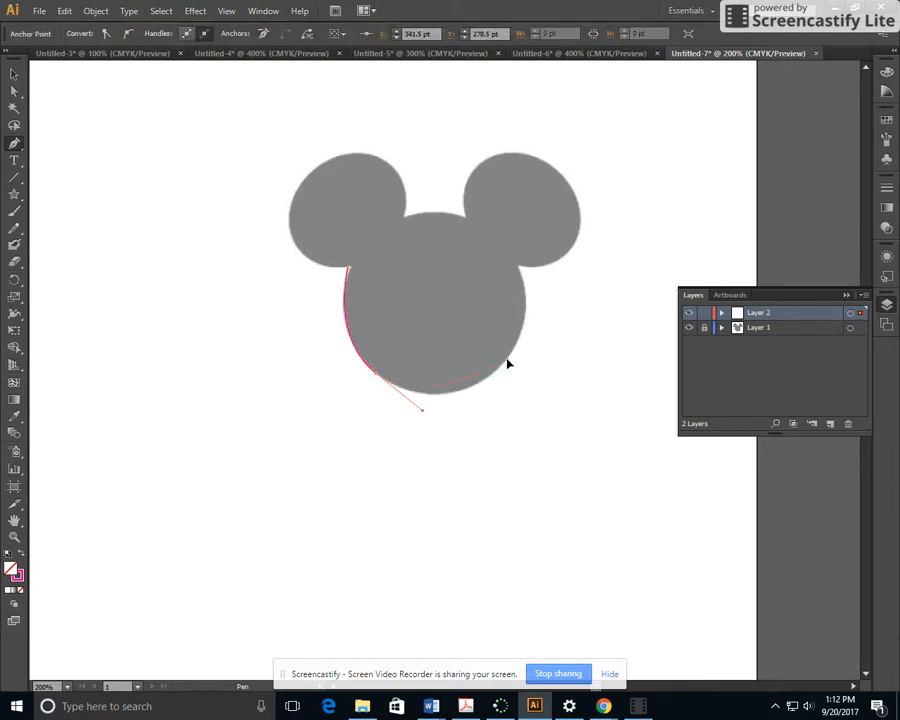
pyautogui.moveTo(513, 353); pyautogui.dragTo(530, 333)
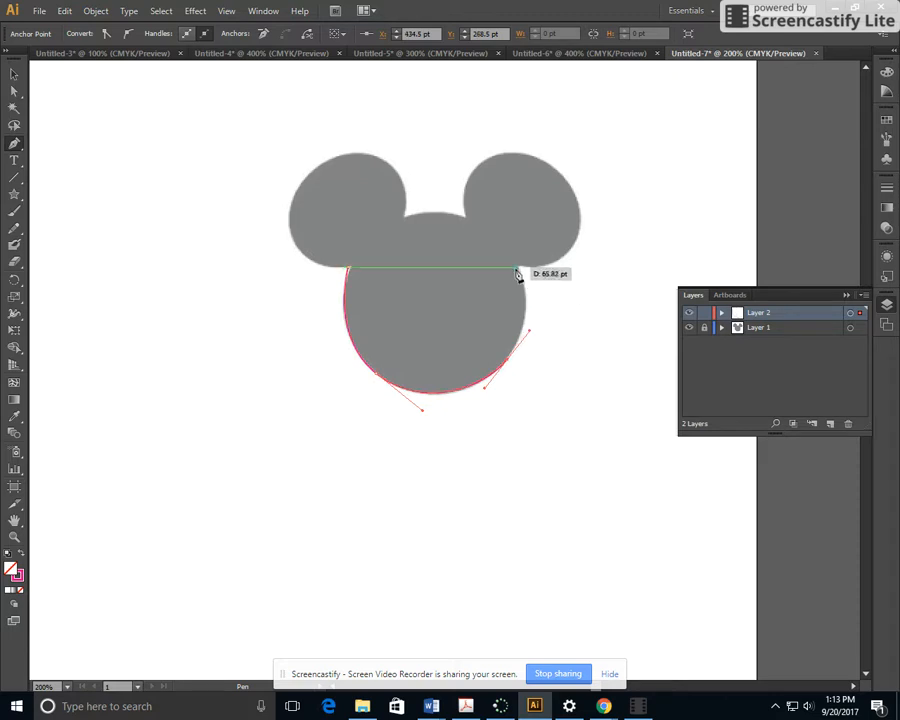
pyautogui.moveTo(516, 268); pyautogui.dragTo(504, 251)
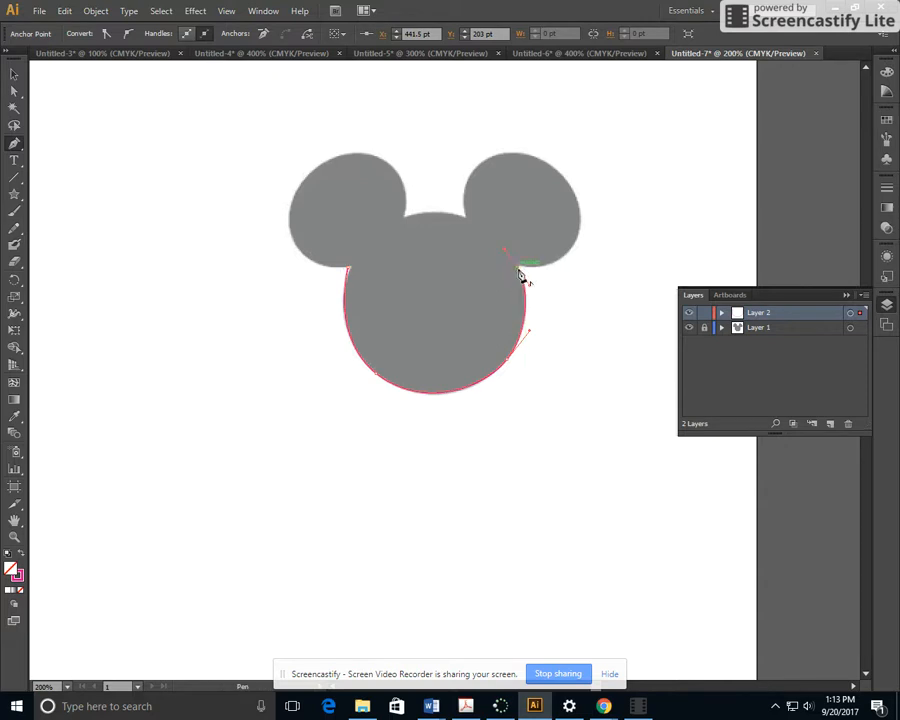
# Continue the path from a corner at the right ear's junction around the ear to its inner corner on the head
pyautogui.click(519, 268)
pyautogui.moveTo(580, 220); pyautogui.dragTo(583, 171)
pyautogui.moveTo(584, 171); pyautogui.dragTo(584, 171)
pyautogui.click(507, 157)
pyautogui.moveTo(493, 155); pyautogui.dragTo(466, 221)
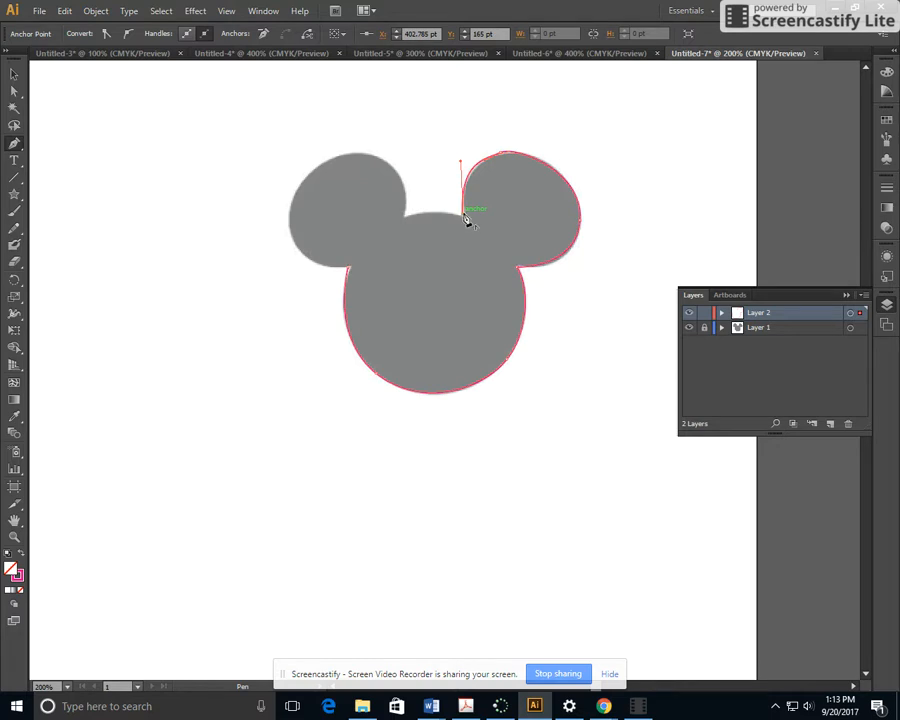
# Trace the top of the head and around the left ear, closing the path at its starting anchor
pyautogui.moveTo(404, 217); pyautogui.dragTo(391, 230)
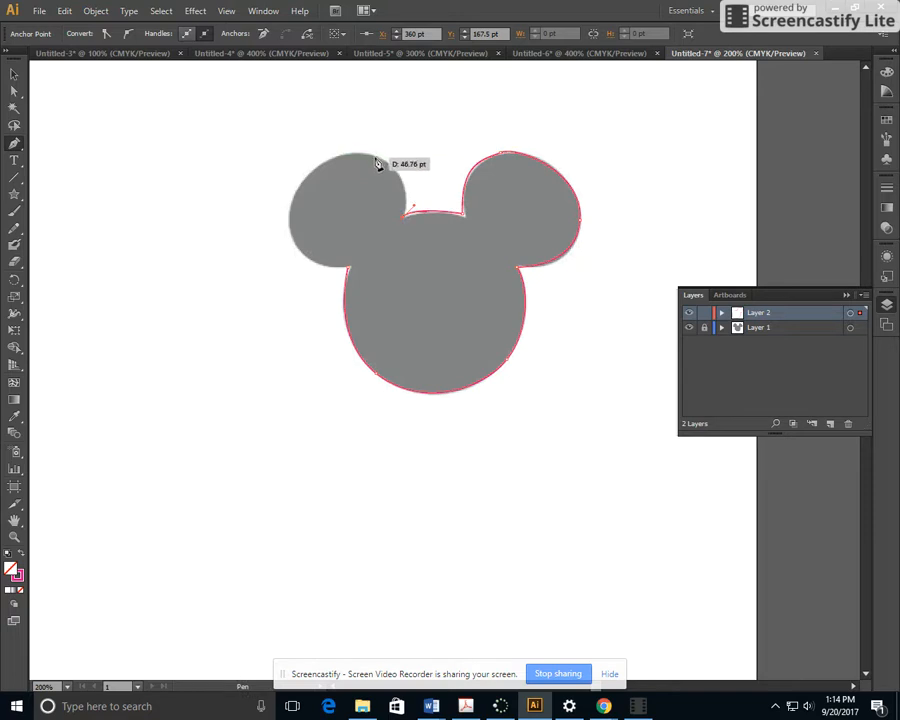
pyautogui.moveTo(376, 159); pyautogui.dragTo(330, 144)
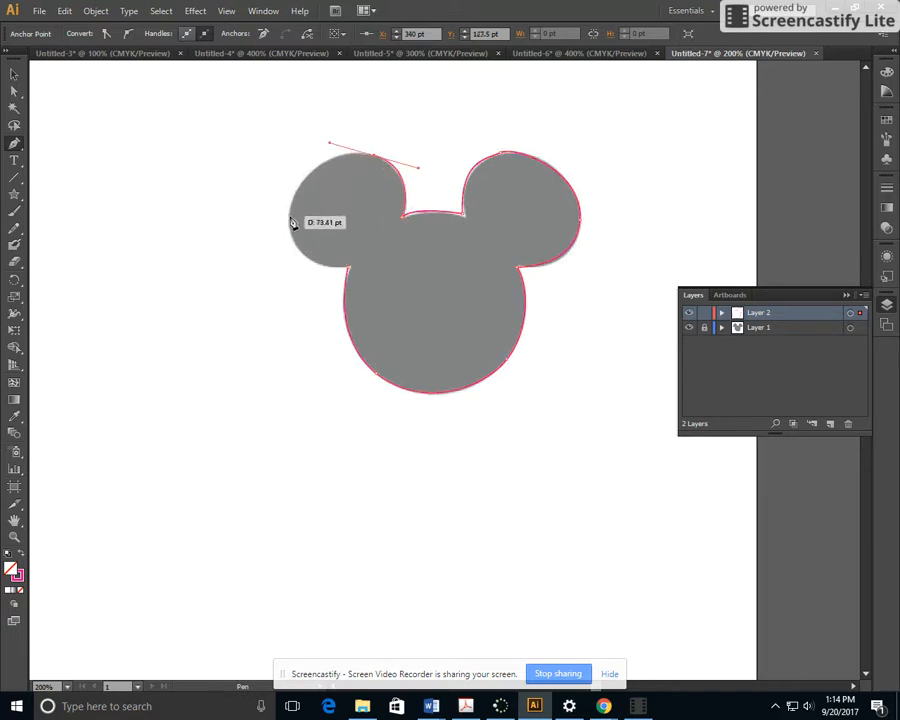
pyautogui.moveTo(288, 214); pyautogui.dragTo(283, 245)
pyautogui.click(348, 268)
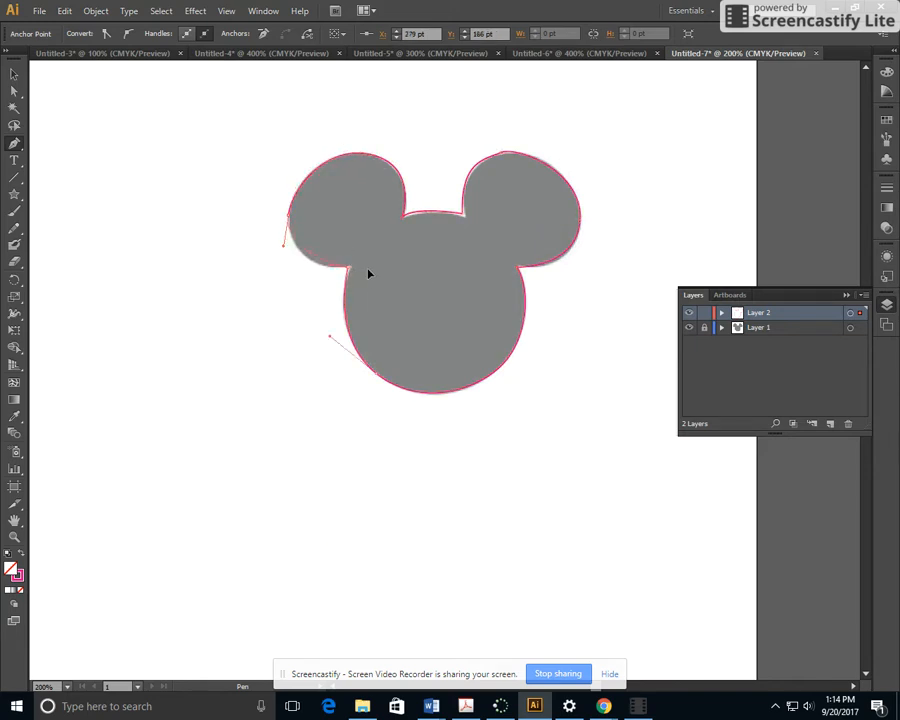
pyautogui.moveTo(385, 270); pyautogui.dragTo(390, 269)
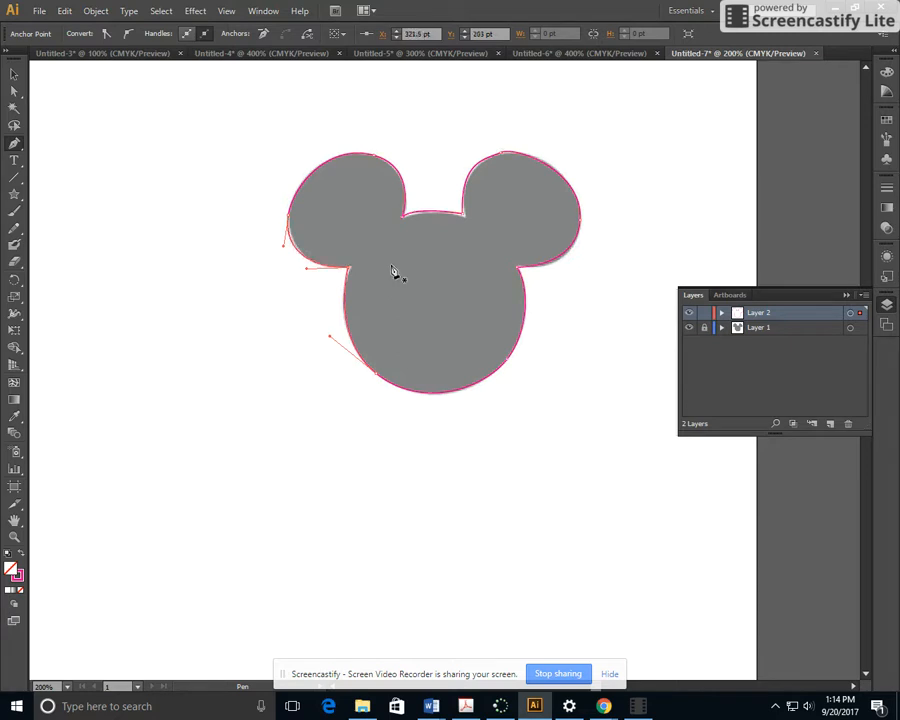
# Adjust the left ear's outer anchor and handle, and its lower junction anchor, to fit the image with Direct Selection
pyautogui.click(15, 92)
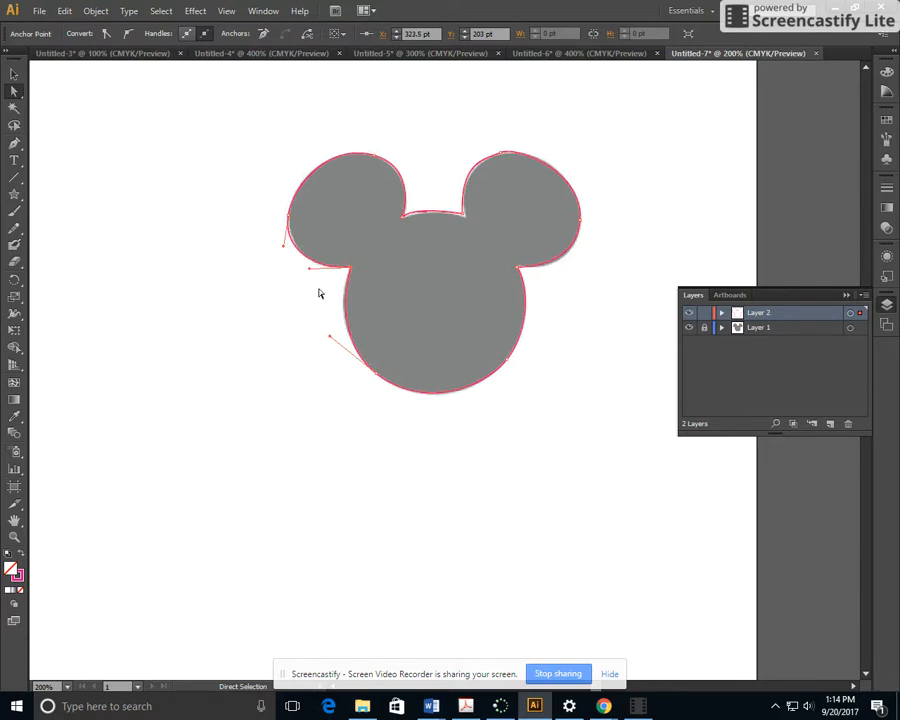
pyautogui.moveTo(285, 250)
pyautogui.mouseDown()
pyautogui.moveTo(282, 235)
pyautogui.moveTo(289, 241)
pyautogui.mouseUp()
pyautogui.click(290, 216)
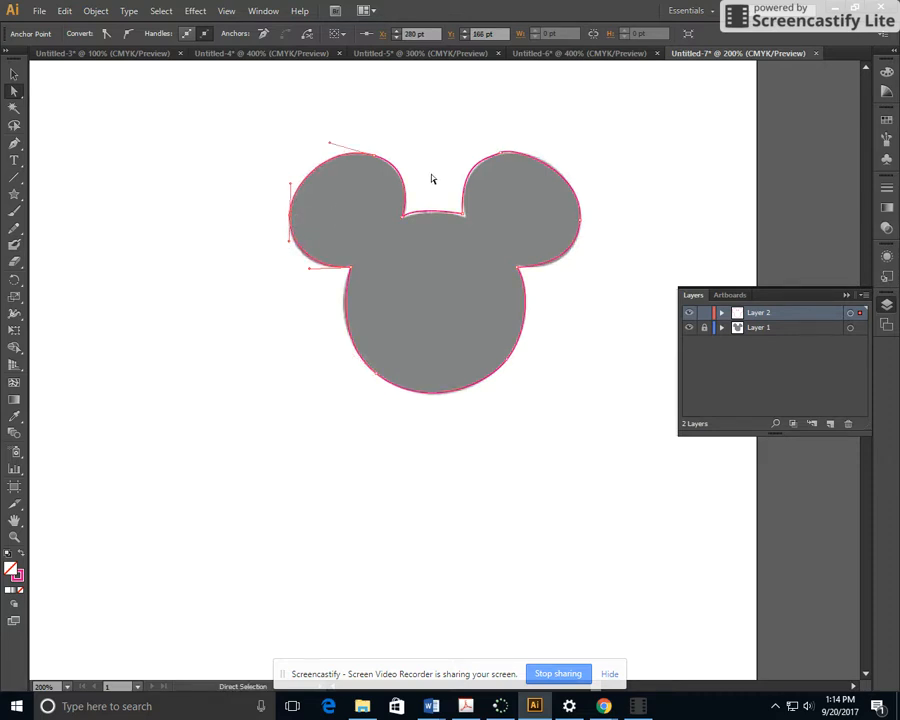
# Refine the right ear's inner corner and top curve, and reshape the curve between the ears, to match the image
pyautogui.click(464, 216)
pyautogui.click(507, 151)
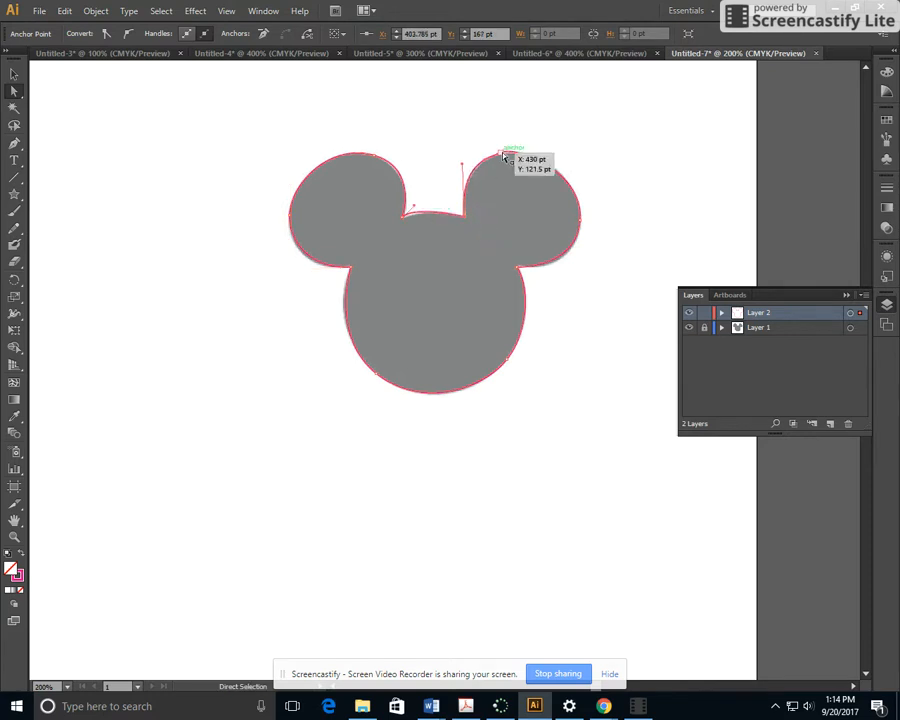
pyautogui.moveTo(516, 148); pyautogui.dragTo(518, 150)
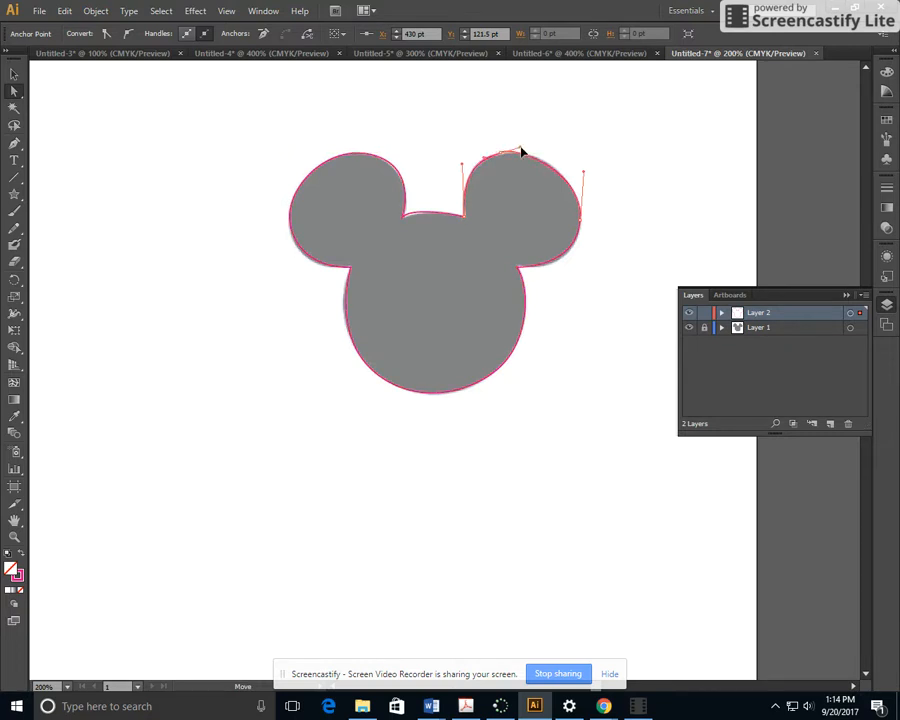
pyautogui.click(403, 217)
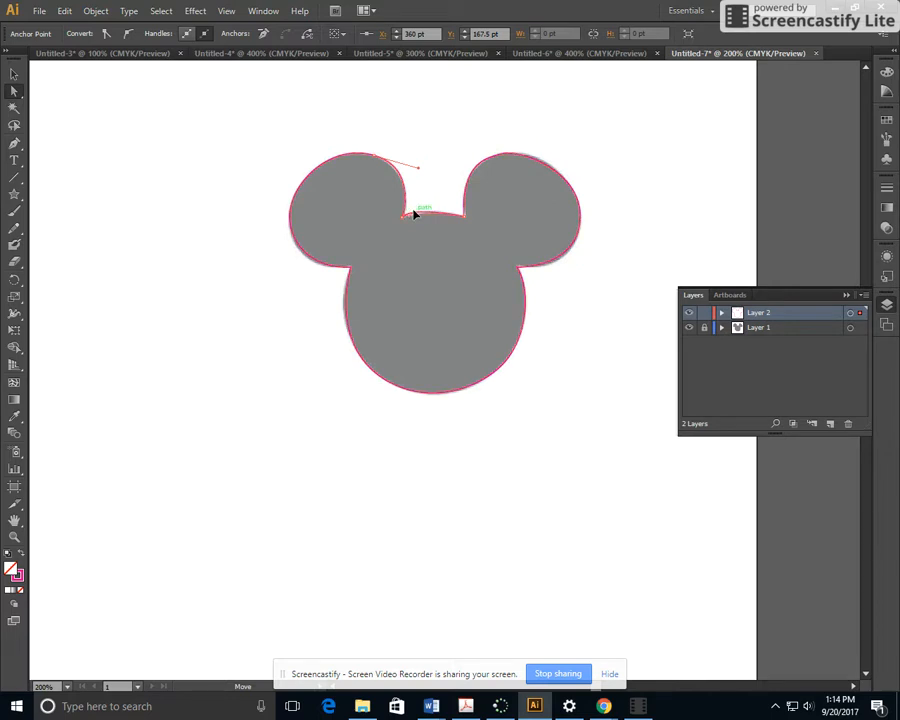
pyautogui.moveTo(414, 210); pyautogui.dragTo(422, 206)
# Apply the Shape Builder tool to the interior of the traced outline to form one shape
pyautogui.click(11, 77)
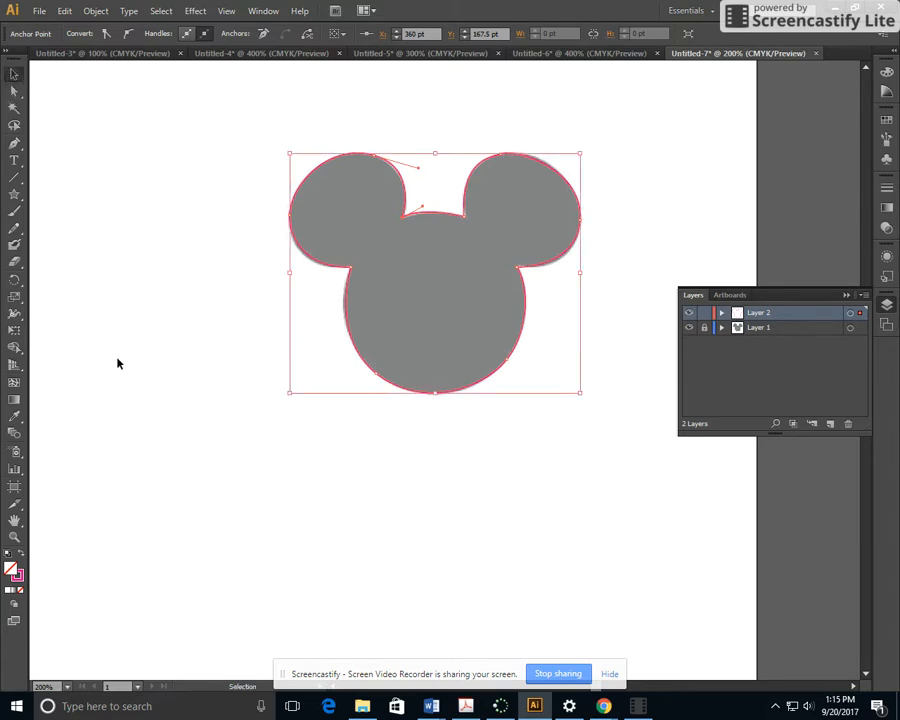
pyautogui.click(14, 348)
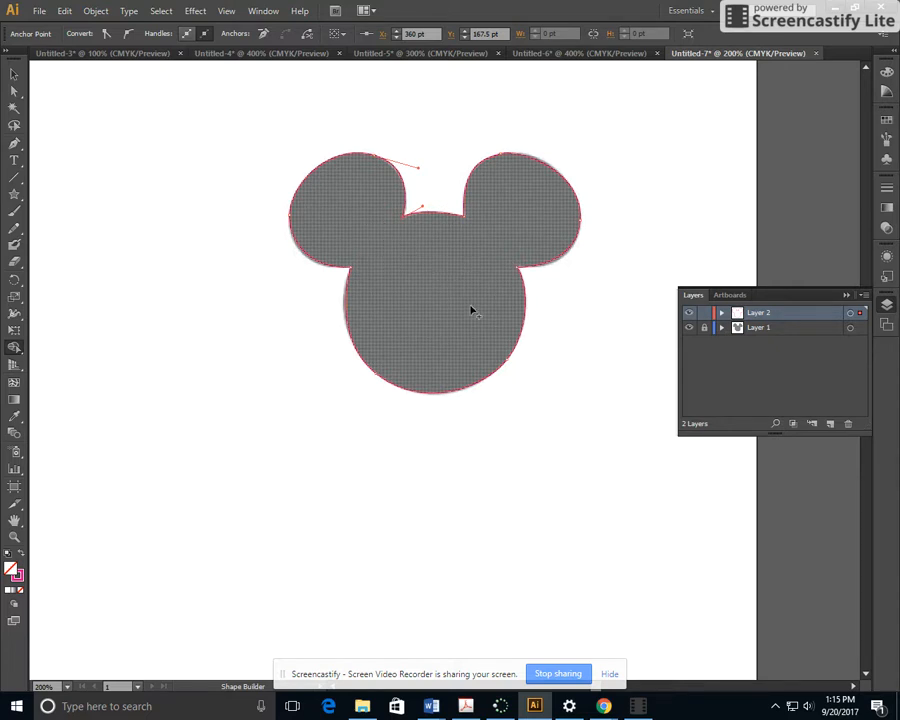
pyautogui.click(429, 358)
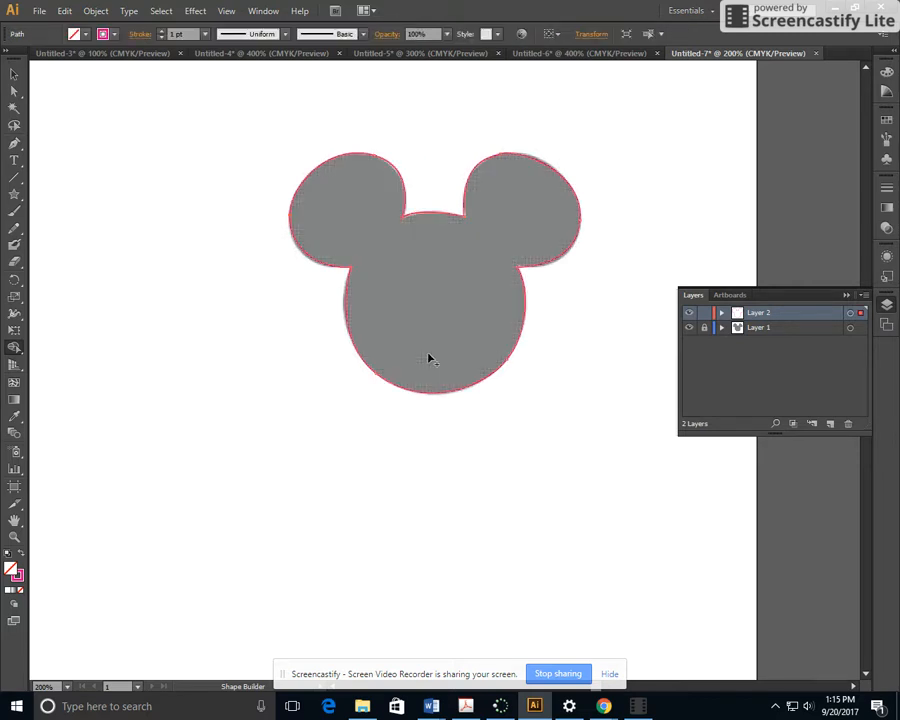
# Fill the traced mouse-head path with pink, deselect it, and expand the contents of Layer 2
pyautogui.click(13, 75)
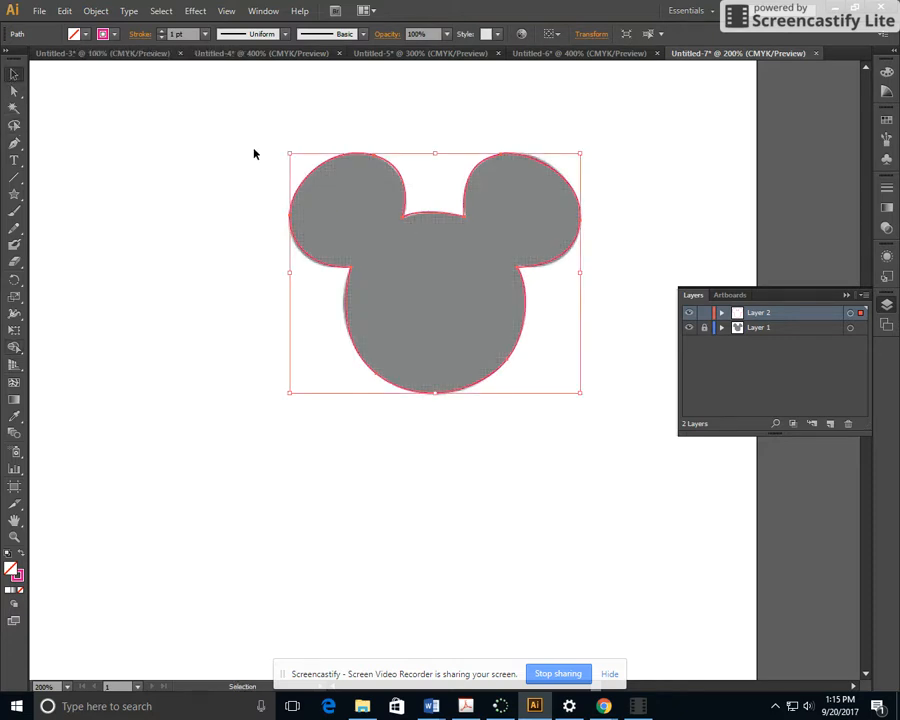
pyautogui.click(74, 34)
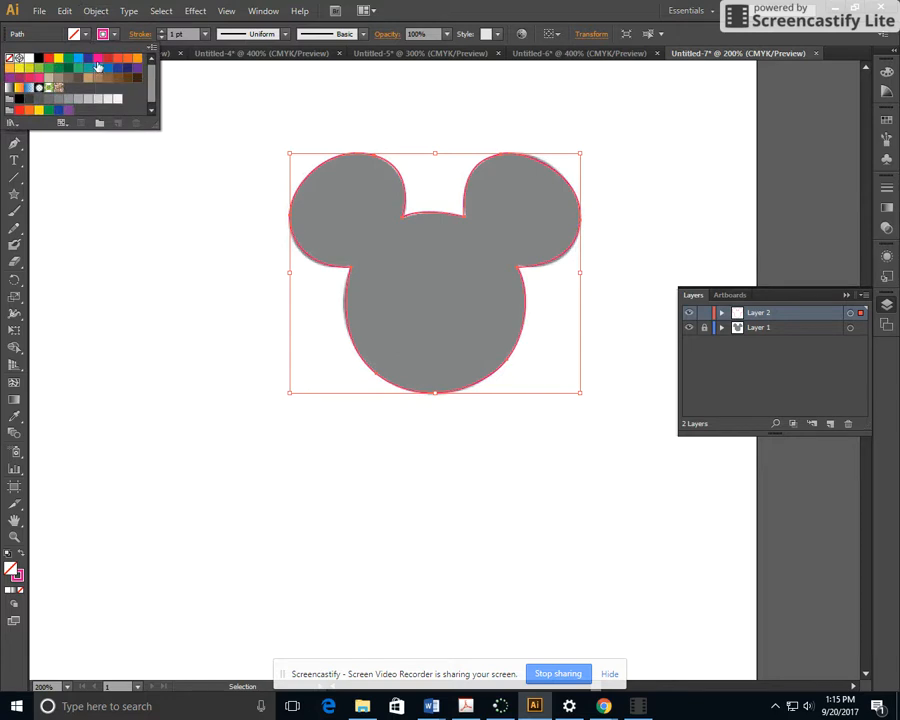
pyautogui.click(66, 58)
pyautogui.click(341, 459)
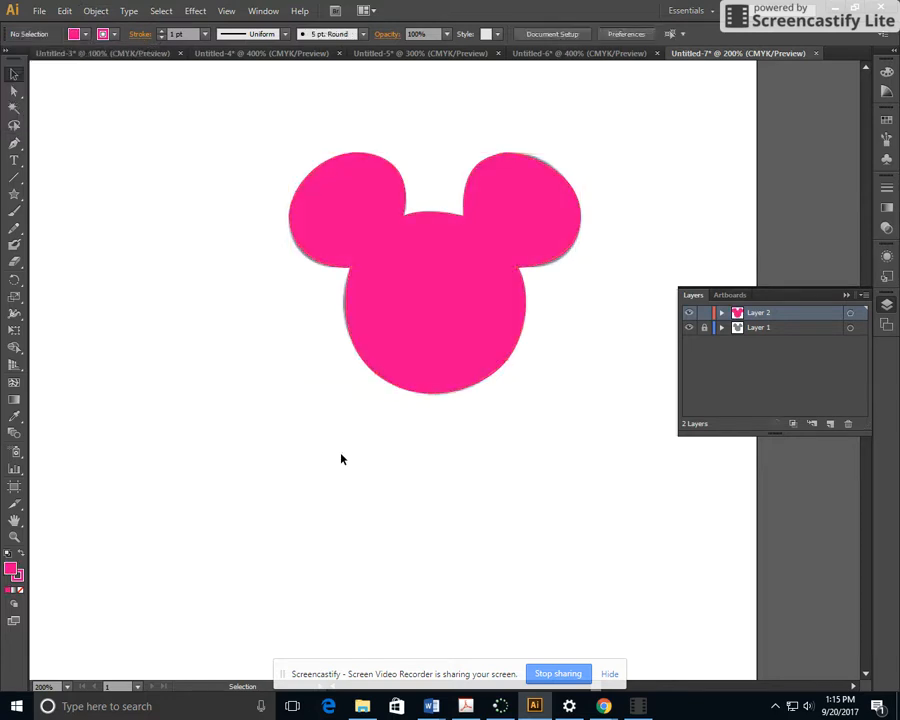
pyautogui.click(721, 312)
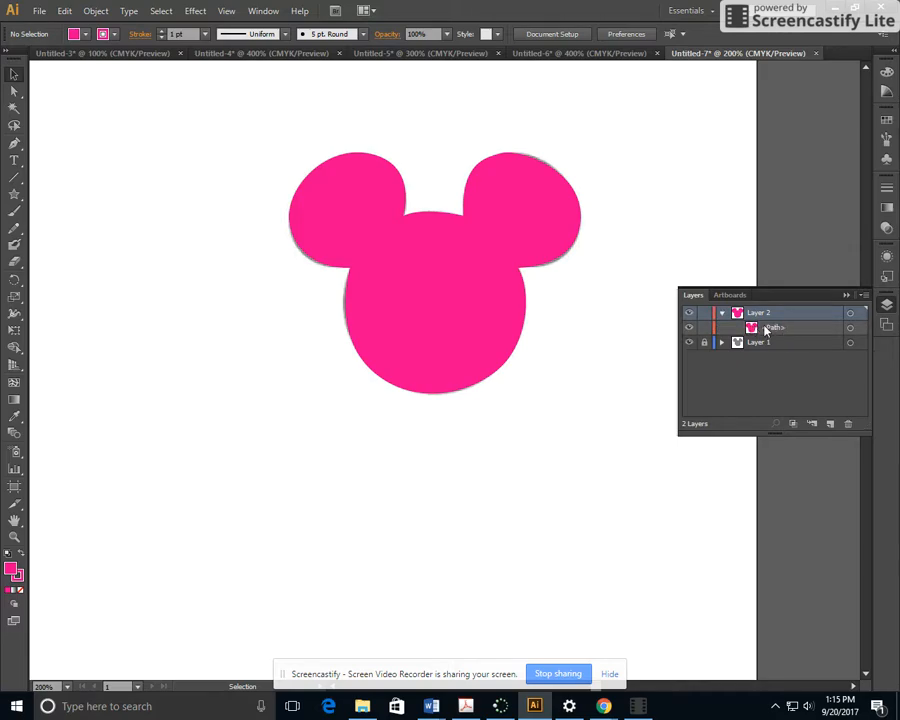